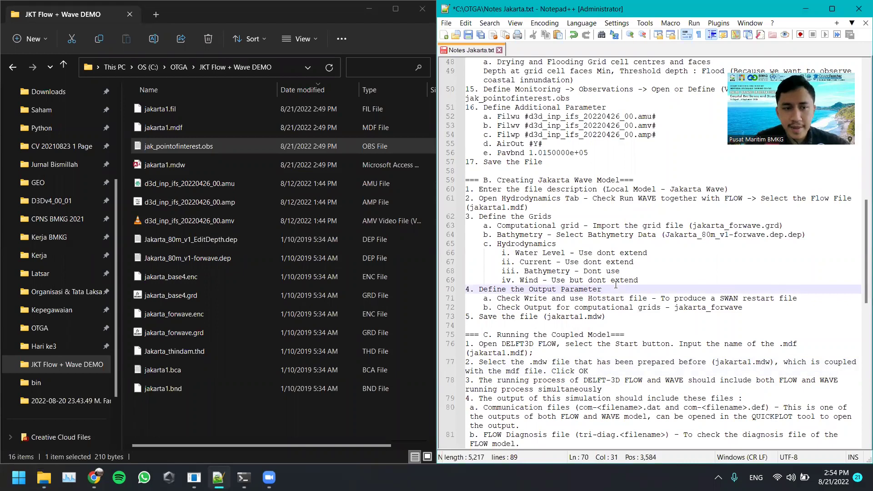
Start a single-domain FLOW run with waves using jakarta1.mdf as the flow input.
left_click(200, 125)
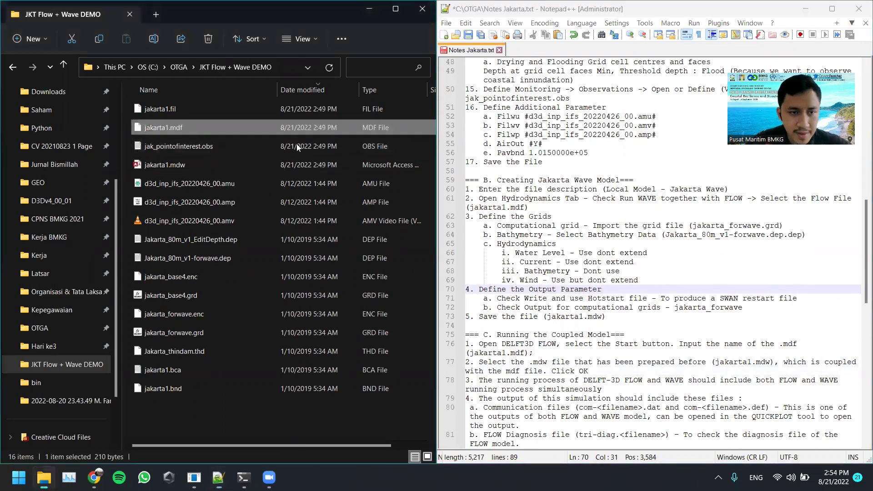
left_click(311, 163)
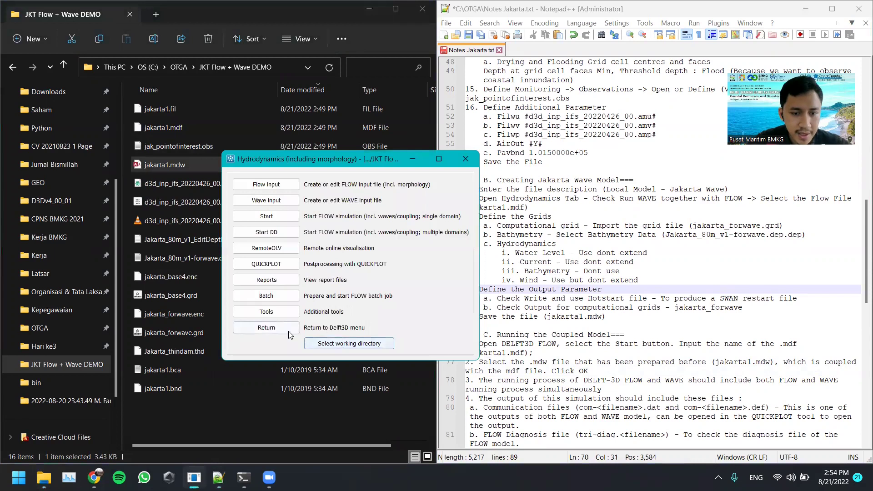
left_click(266, 328)
left_click(287, 221)
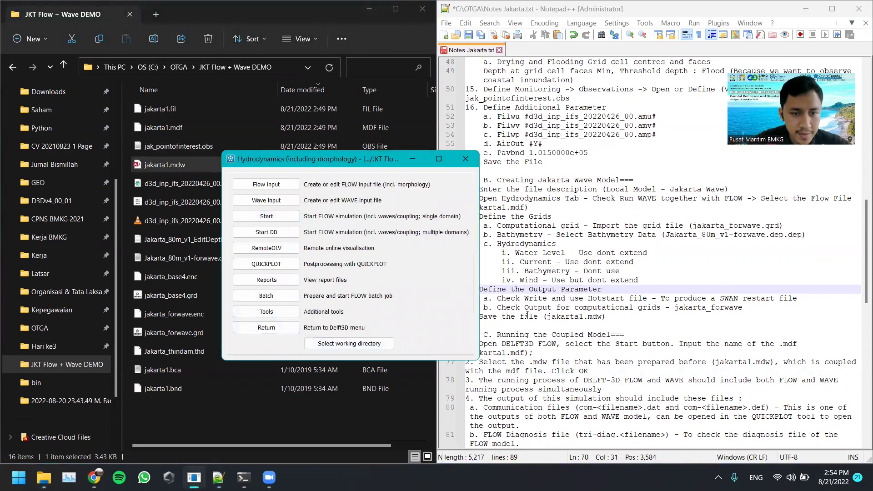
left_click(280, 219)
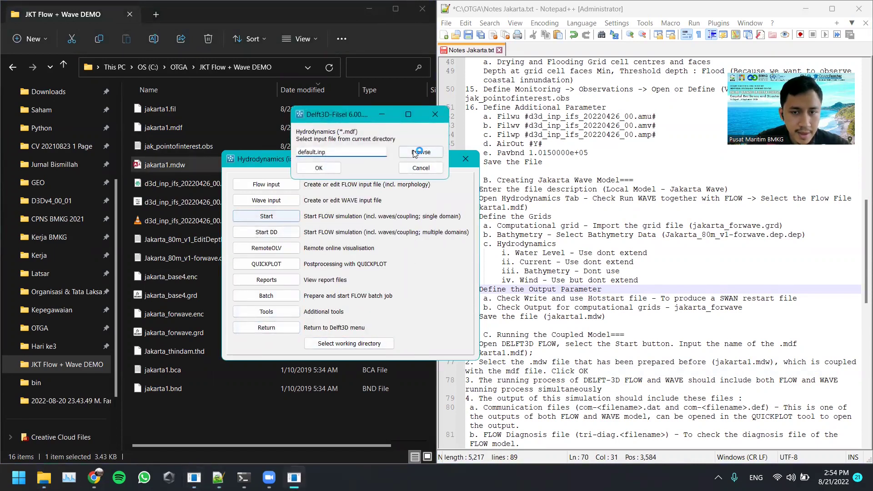
left_click(415, 154)
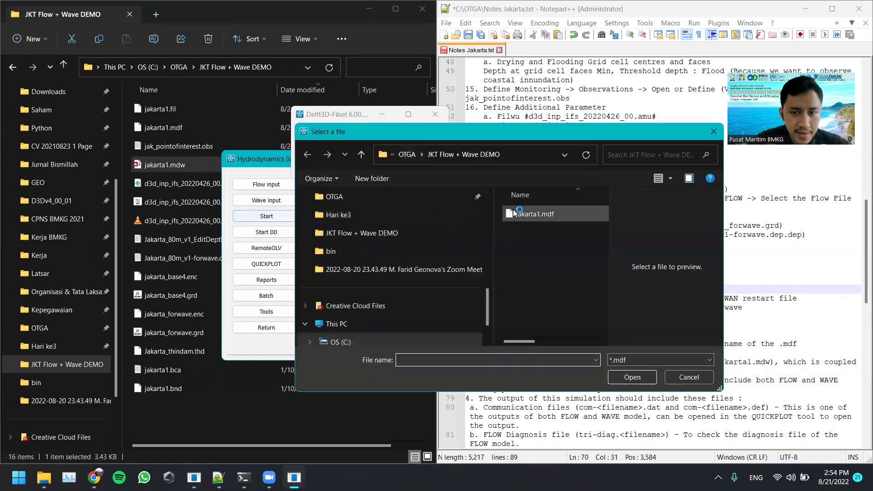
double_click(532, 216)
left_click(301, 168)
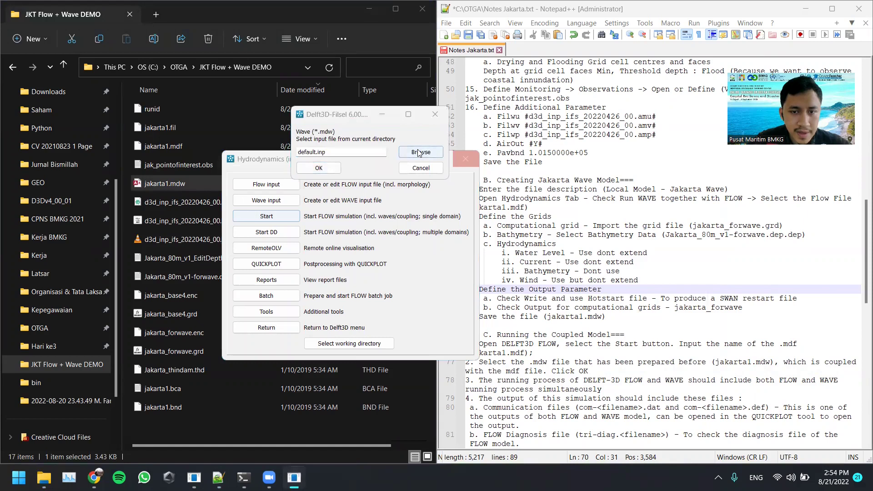
Select jakarta1.mdw as the wave input and launch the coupled run.
left_click(419, 152)
double_click(531, 204)
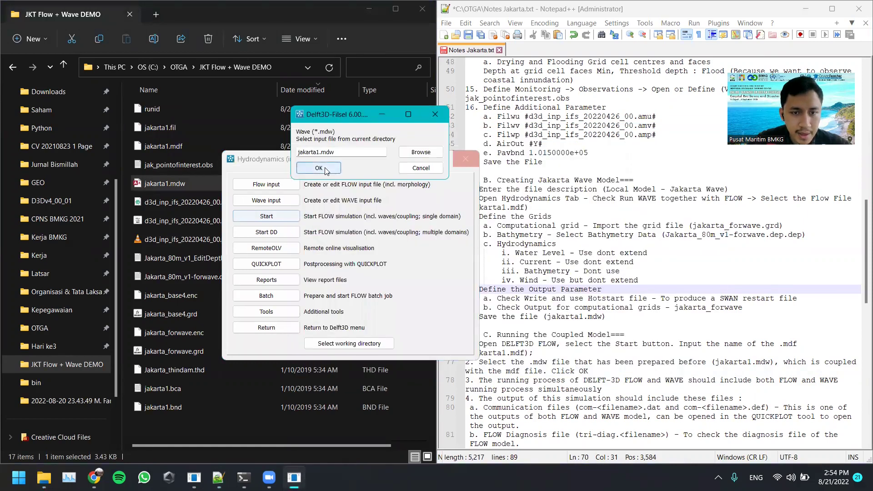
left_click(325, 168)
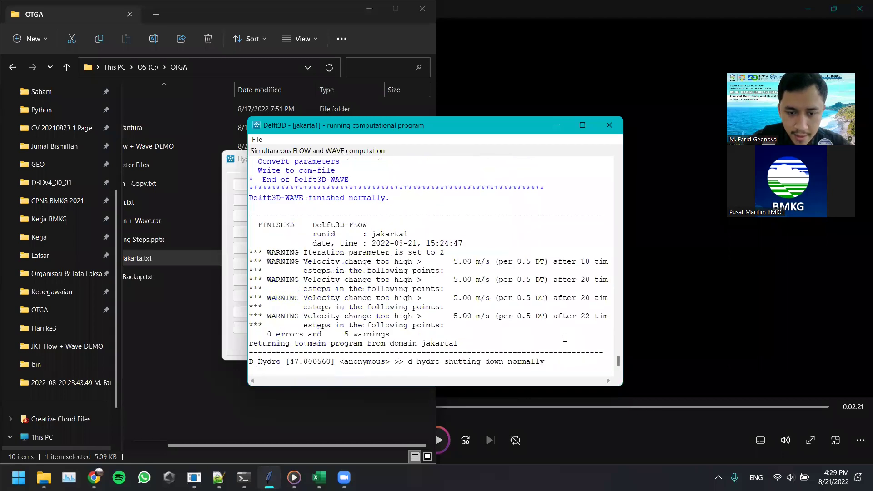
Narrow the run log window and scroll it to confirm 0 errors and 5 warnings.
left_click_drag(248, 223, 186, 225)
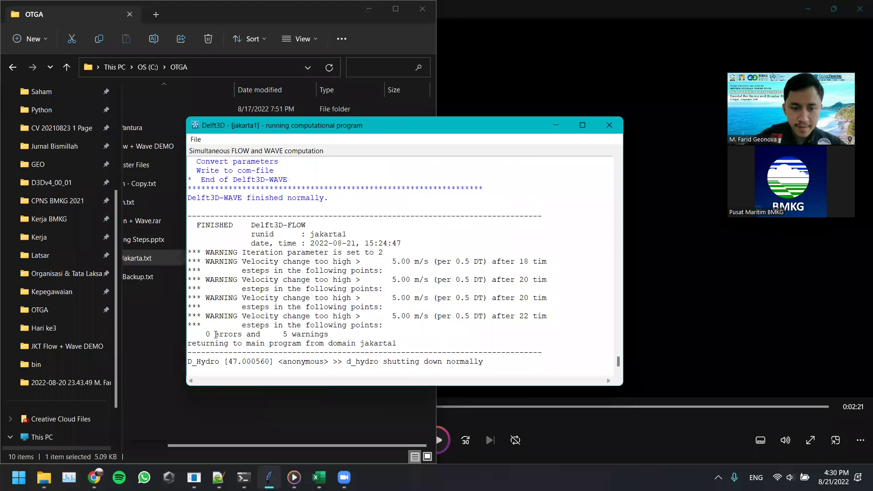
left_click_drag(205, 335, 215, 336)
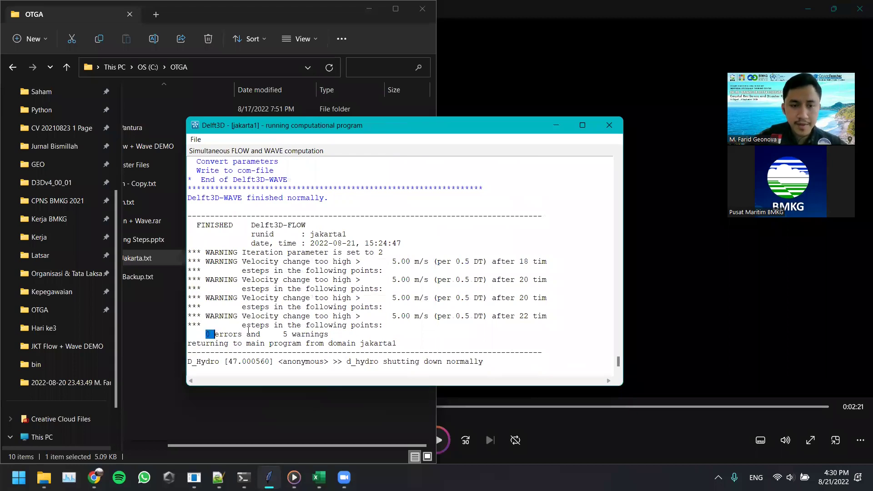
scroll(248, 331, "up", 10)
scroll(302, 294, "down", 5)
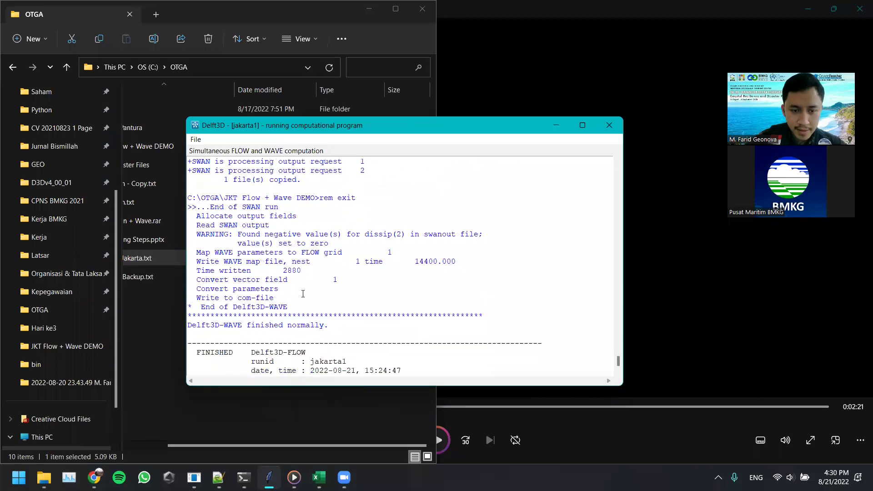
scroll(303, 294, "up", 15)
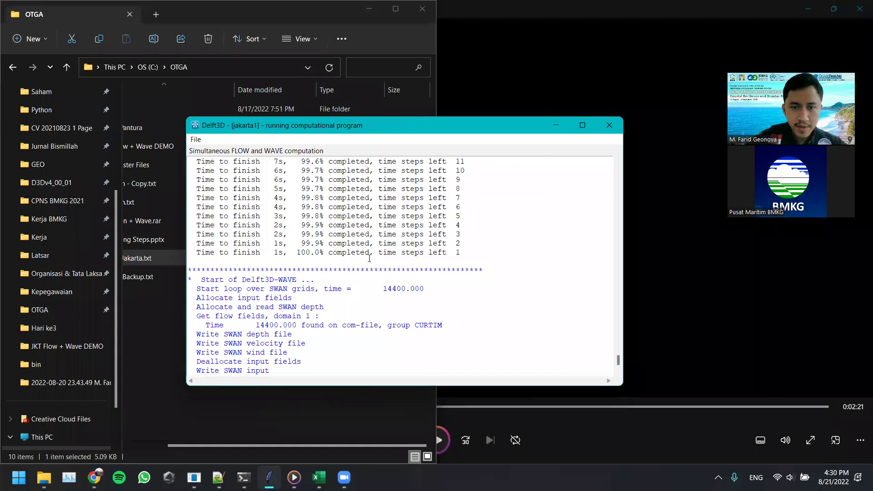
scroll(370, 258, "down", 15)
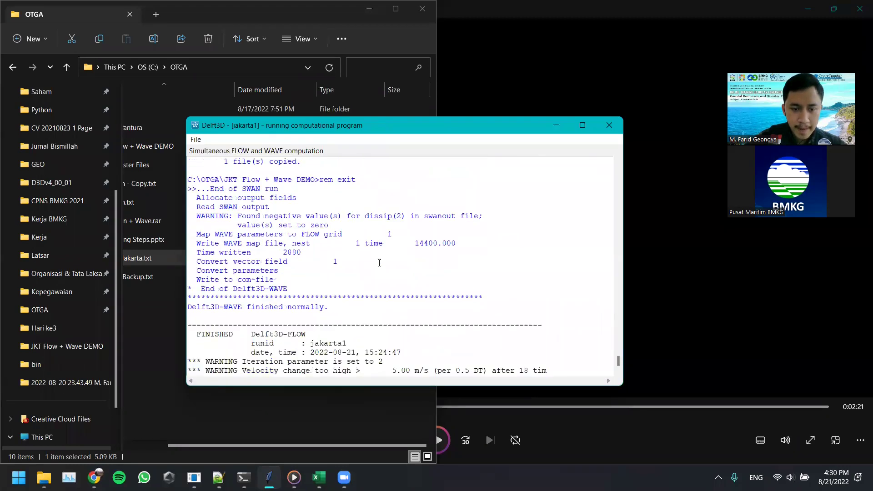
Close the run log, launch QUICKPLOT, and open the JKT Flow + Wave DEMO output folder.
left_click(602, 126)
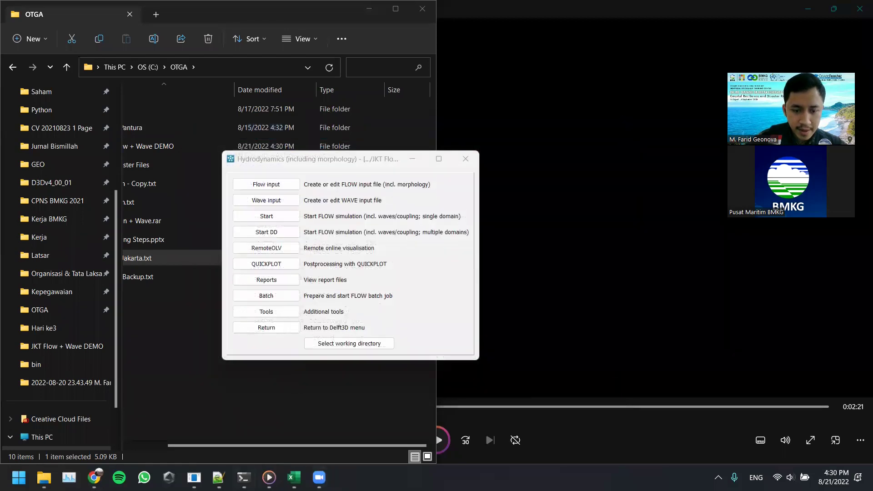
left_click(261, 269)
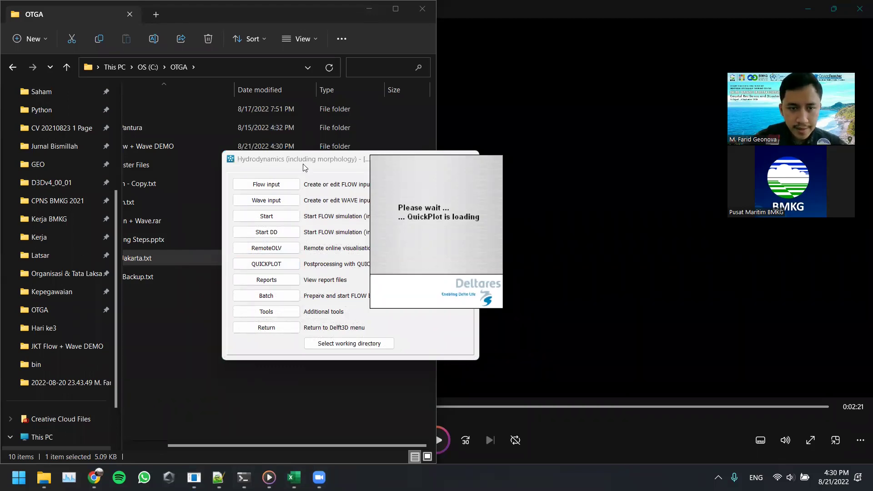
left_click_drag(292, 166, 287, 168)
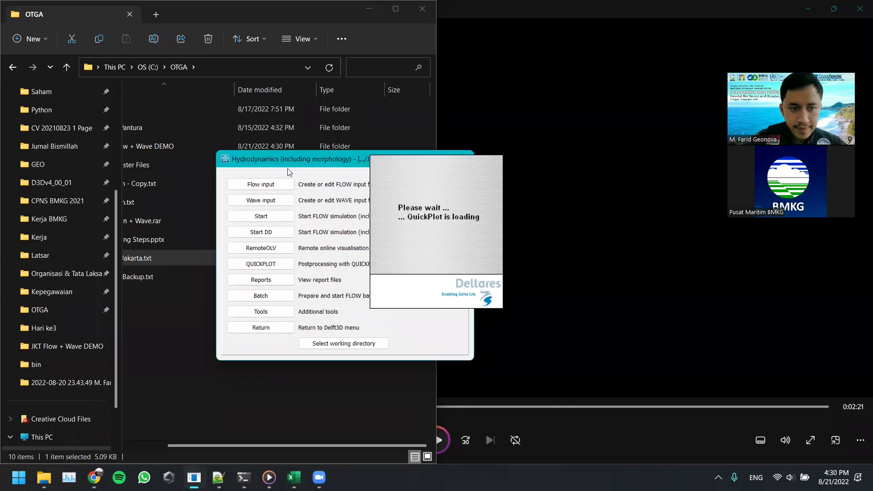
left_click(81, 348)
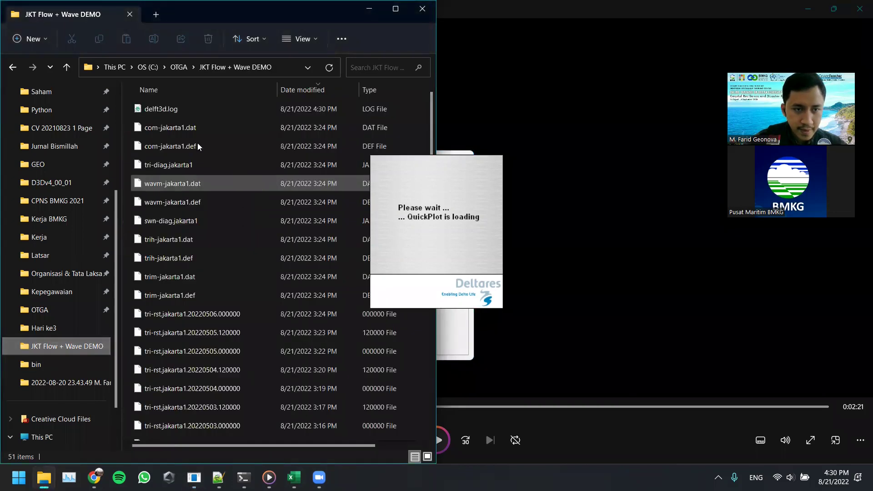
left_click(167, 131)
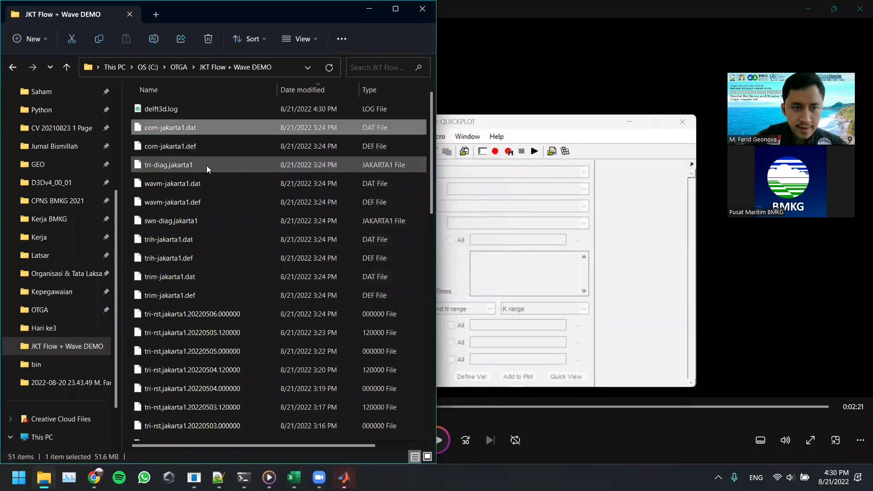
Open the tri-diag.jakarta1 diagnosis file in Notepad++.
left_click(206, 165)
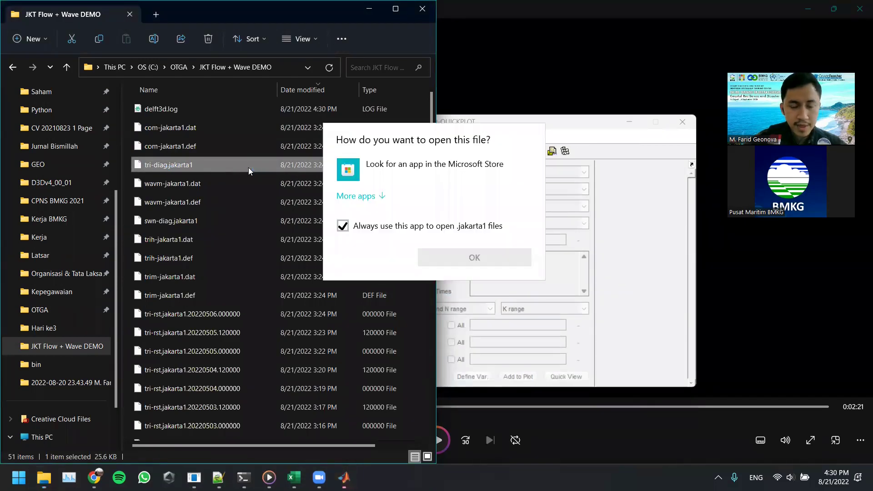
left_click(357, 249)
scroll(402, 235, "down", 5)
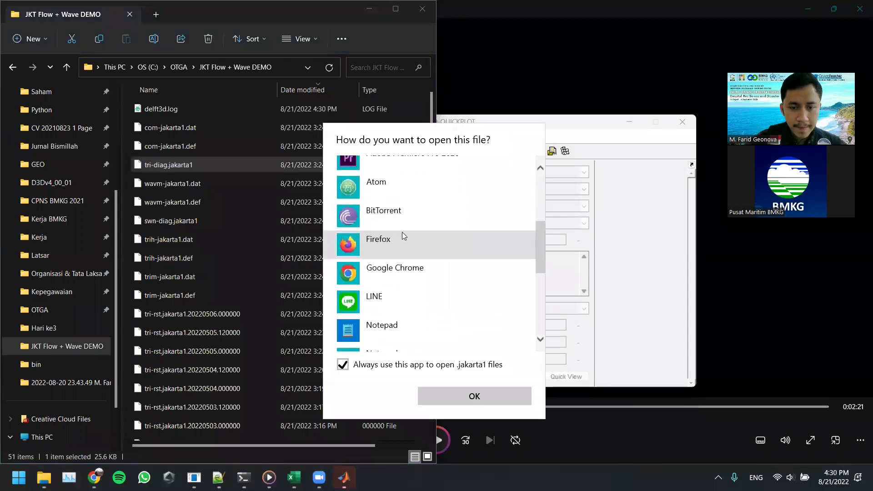
double_click(393, 207)
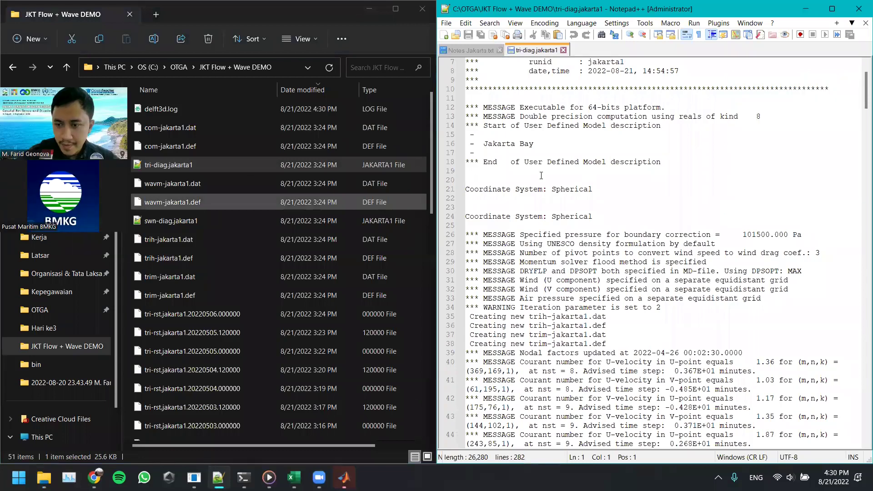
Scroll through the diagnosis file to the Courant number message on line 110.
scroll(496, 223, "down", 5)
left_click_drag(866, 104, 861, 420)
scroll(861, 364, "up", 18)
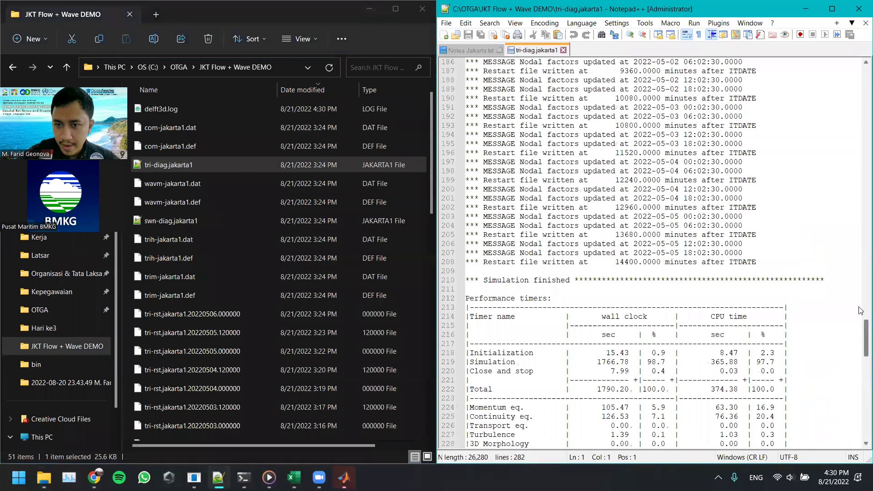
scroll(861, 277, "up", 8)
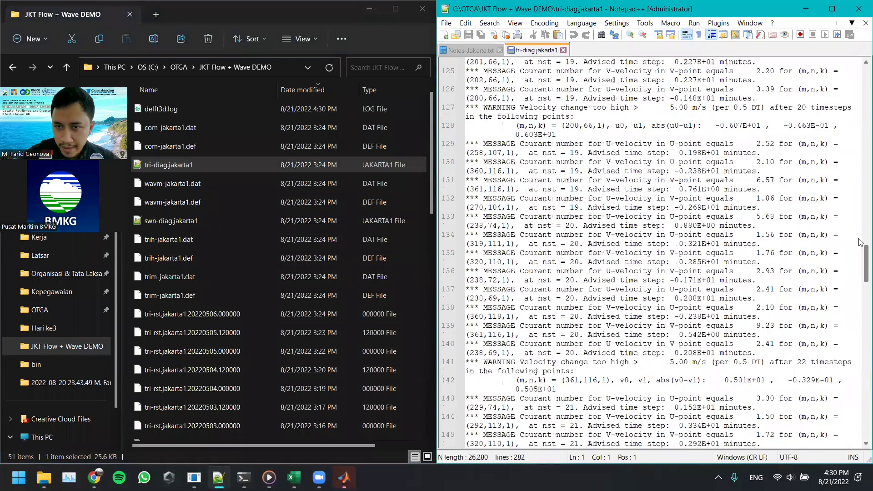
scroll(544, 171, "up", 3)
left_click(738, 164)
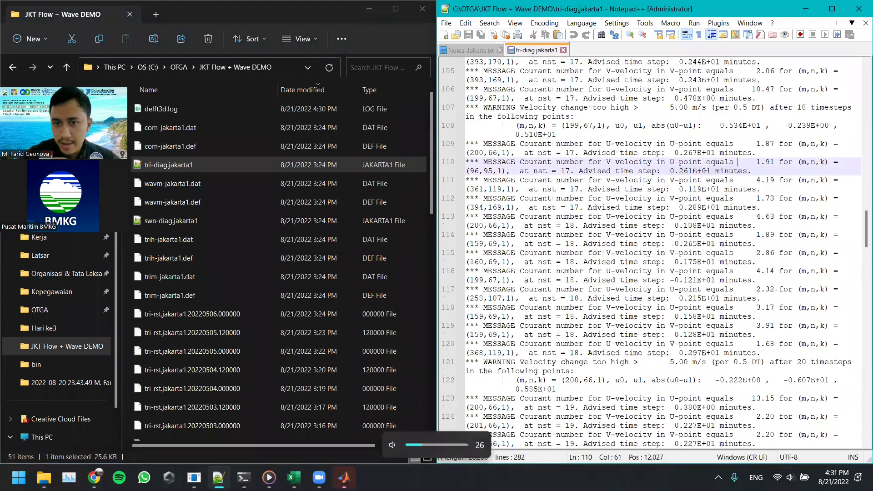
key("XF86AudioLowerVolume")
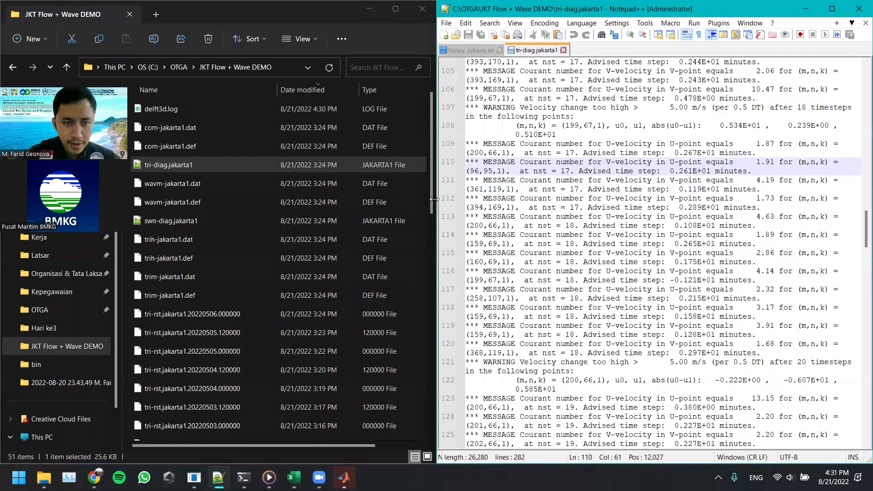
Bring QUICKPLOT forward and open the trim-jakarta1.dat map output file.
mouse_move(344, 477)
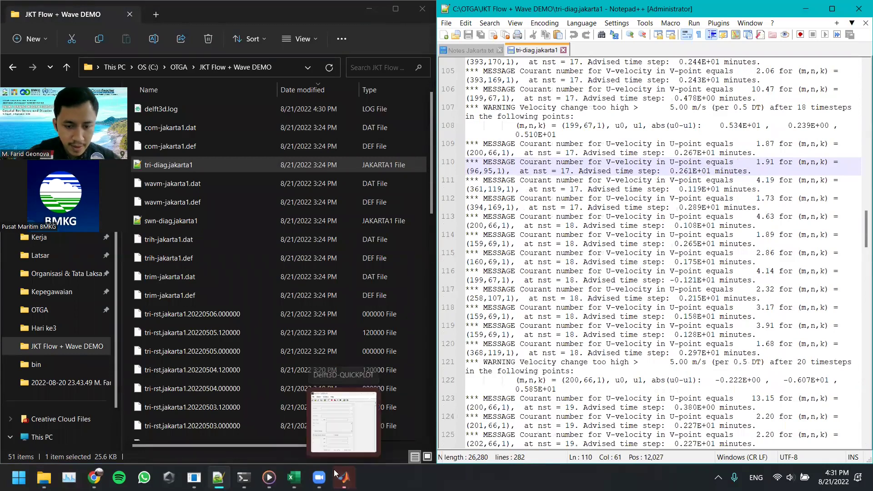
left_click(332, 412)
left_click(355, 120)
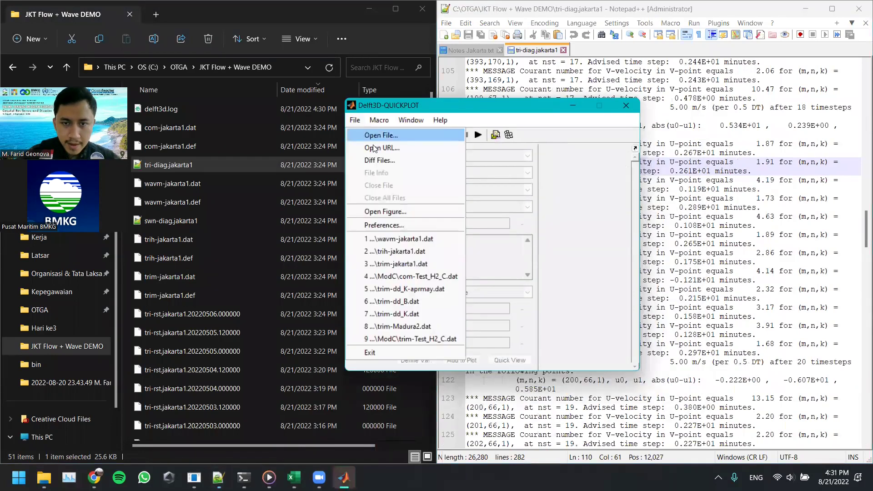
left_click(356, 121)
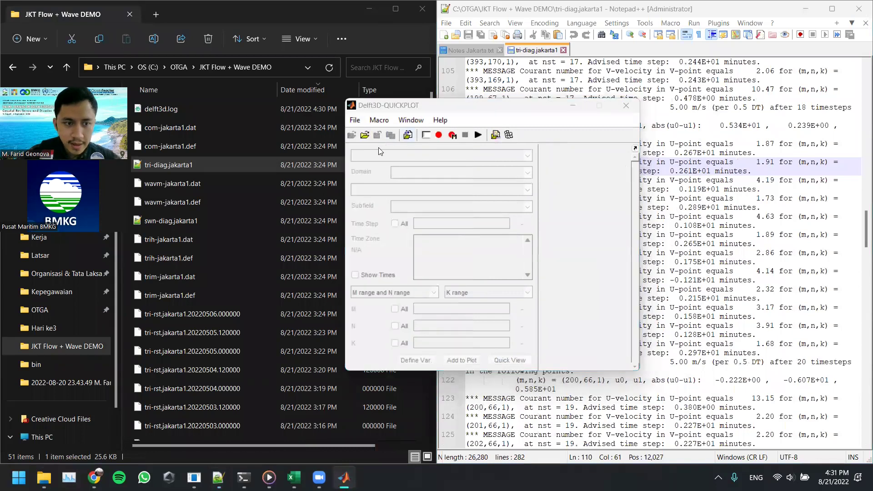
left_click(351, 136)
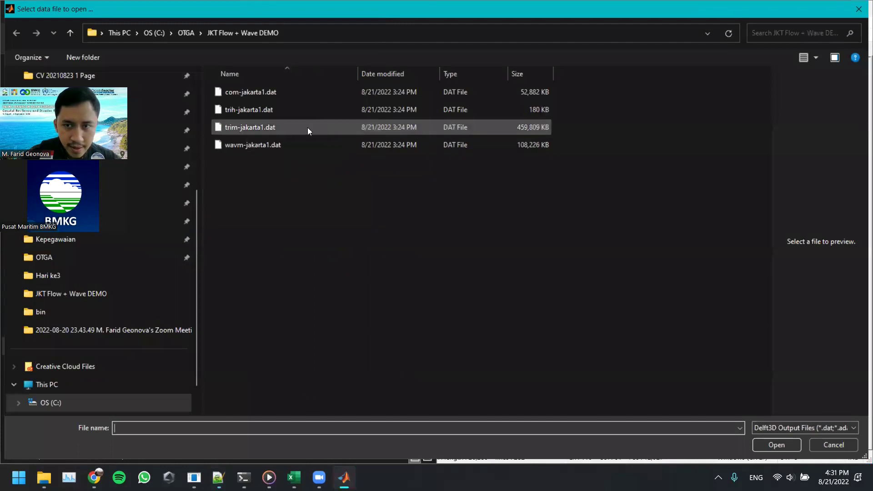
left_click(270, 127)
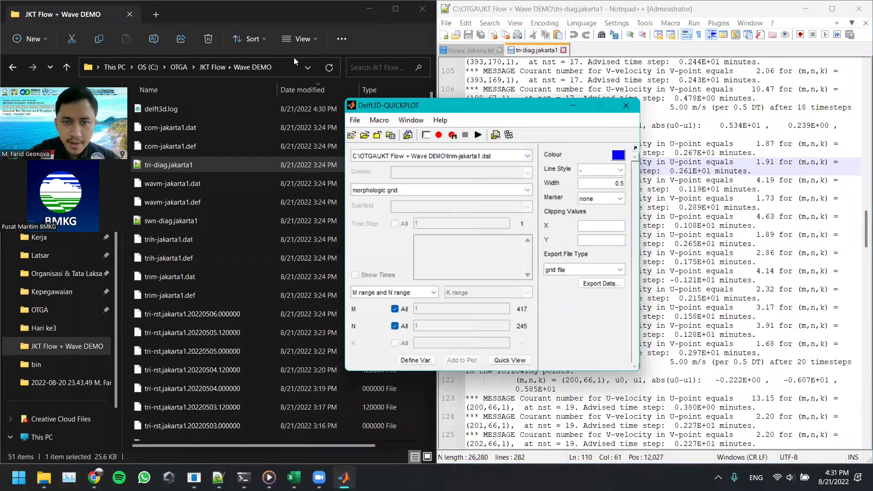
Animate depth averaged velocity with the magnitude component and show it full screen.
left_click(327, 140)
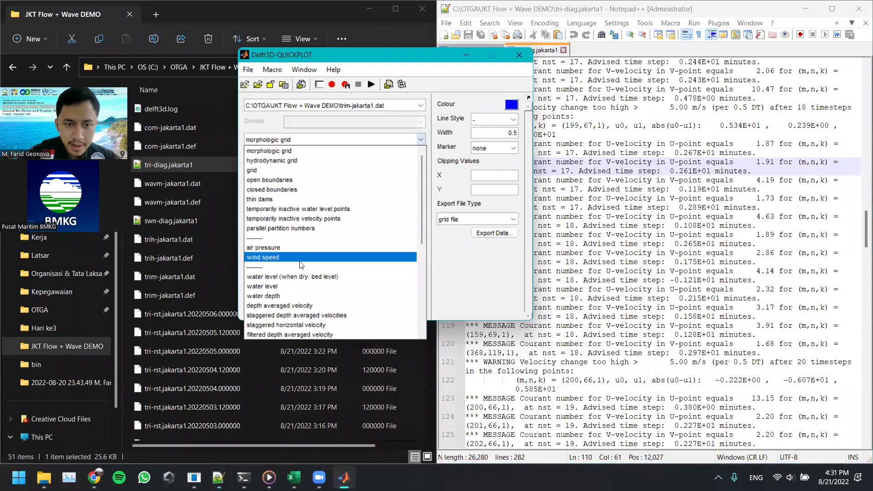
left_click(312, 278)
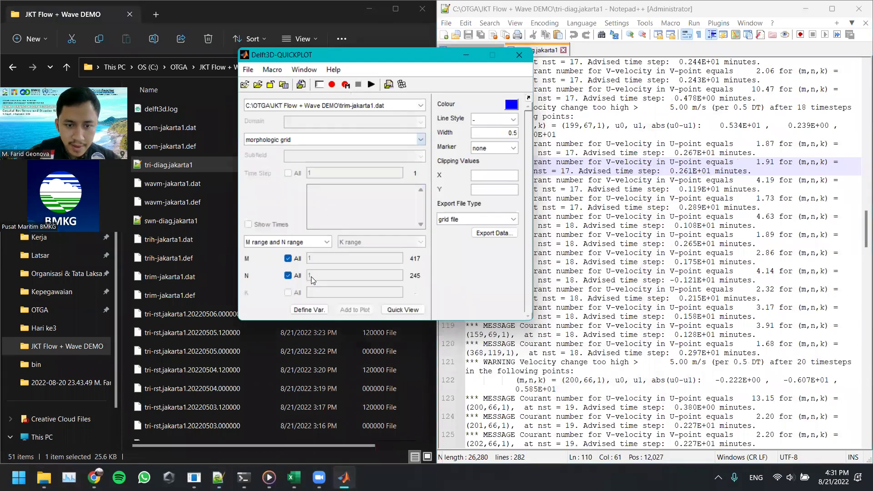
left_click(454, 149)
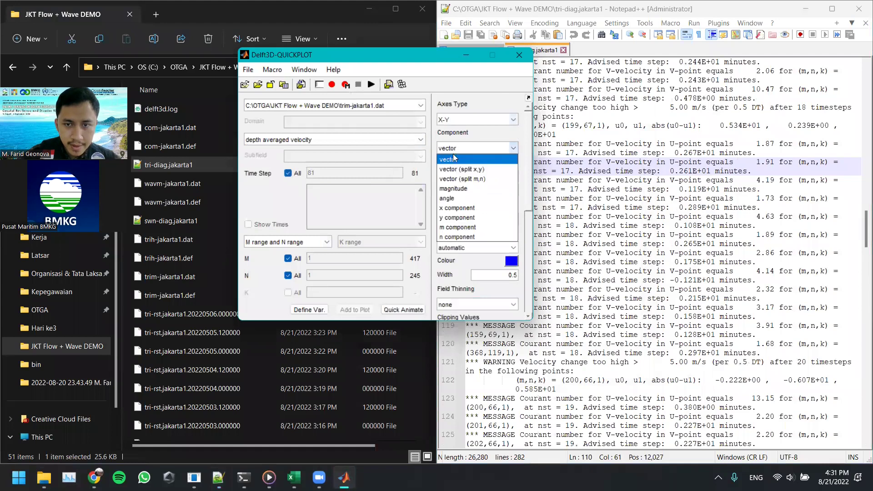
left_click(451, 188)
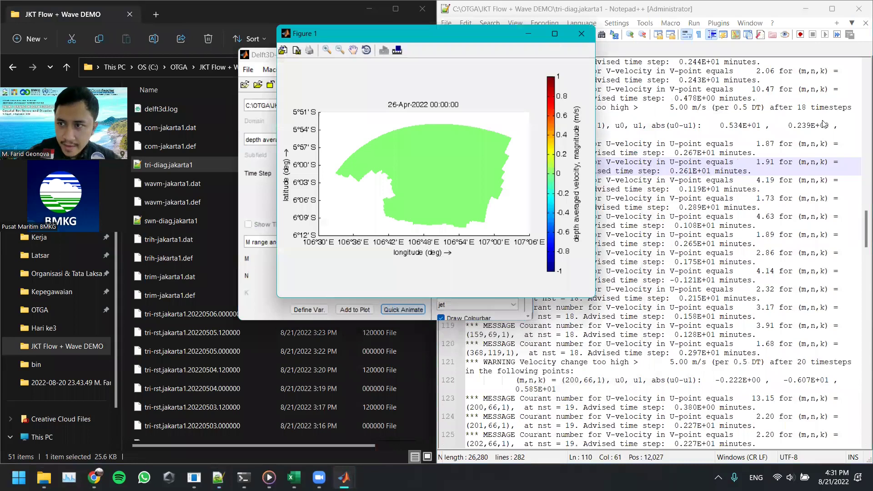
left_click(552, 35)
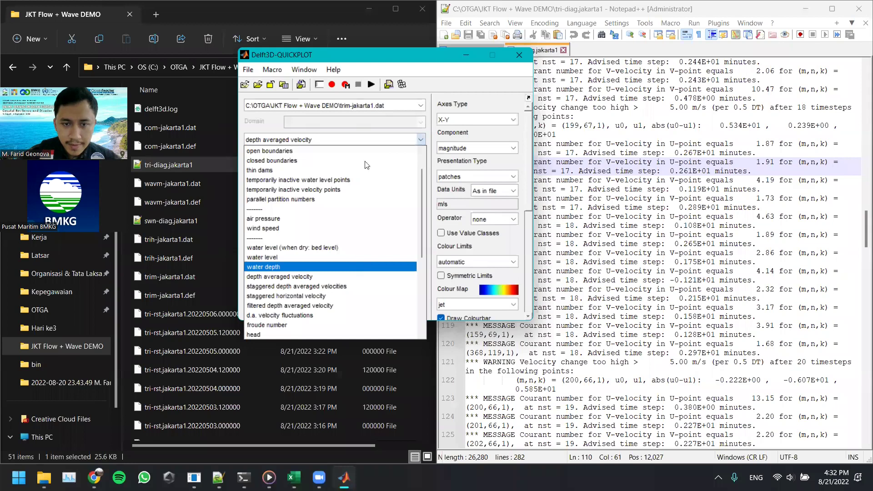
Animate the water level field and maximize the Figure 1 window.
left_click(329, 248)
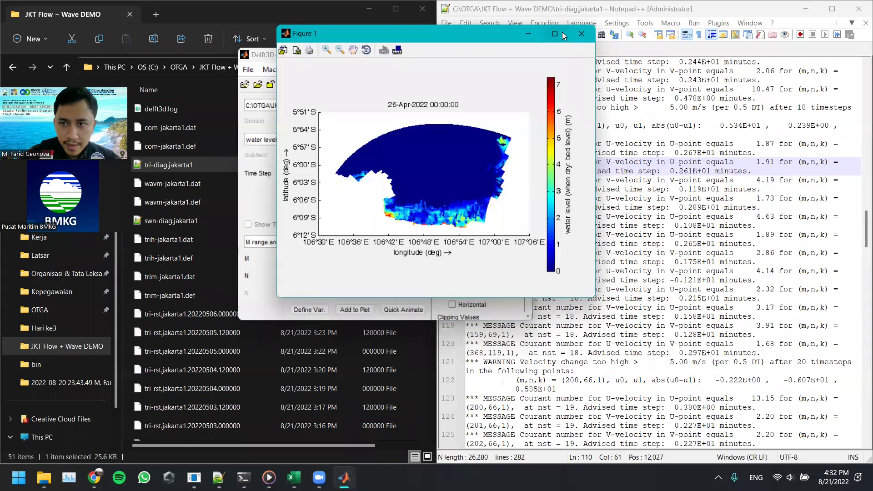
left_click(555, 34)
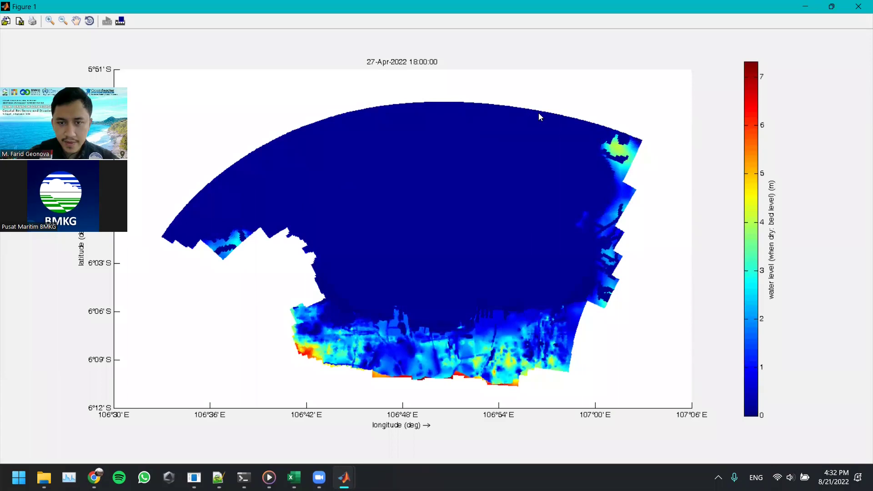
Close the water level figure and open the wavm-jakarta1.dat wave results.
left_click(852, 5)
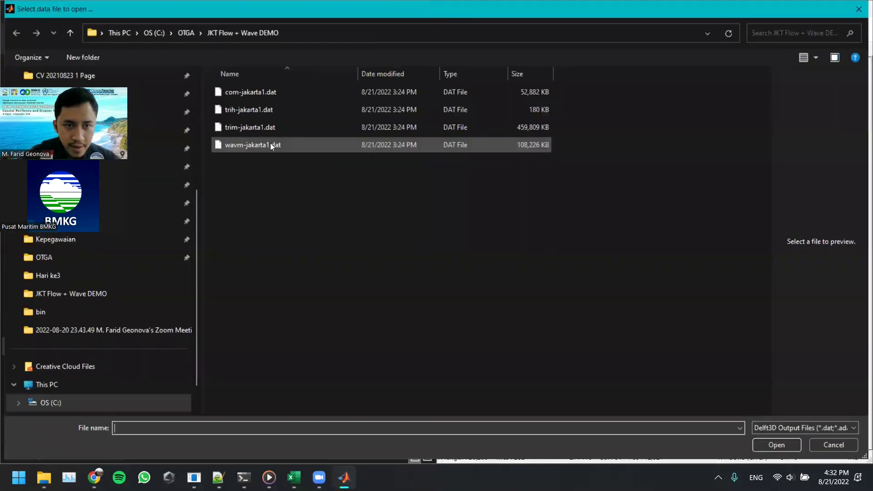
left_click(269, 145)
double_click(328, 145)
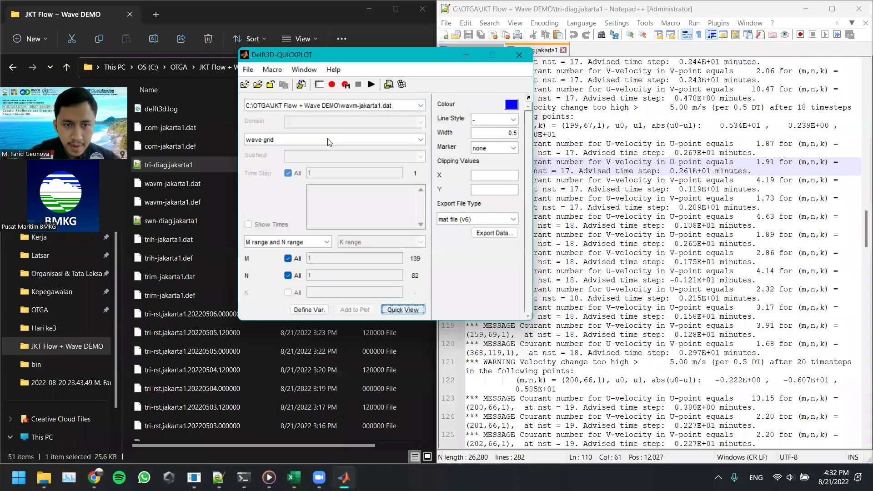
Animate hsig wave height and enlarge the animation to full screen.
left_click(331, 142)
left_click(319, 189)
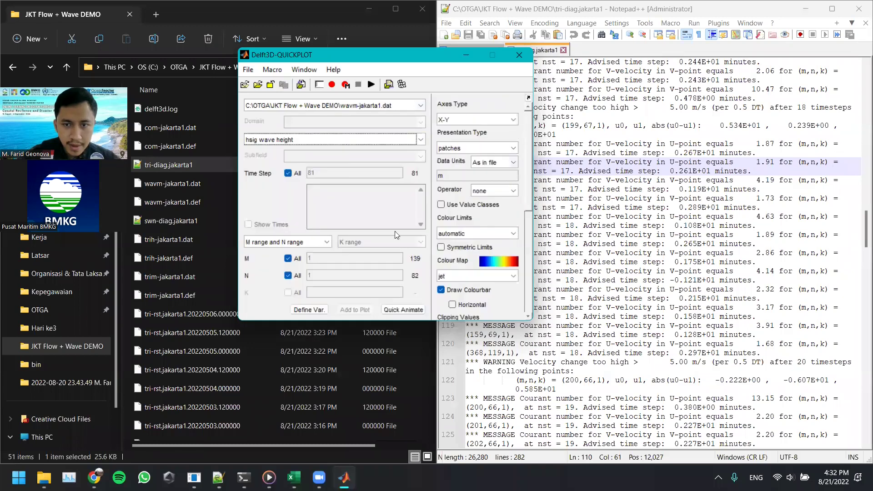
left_click(397, 310)
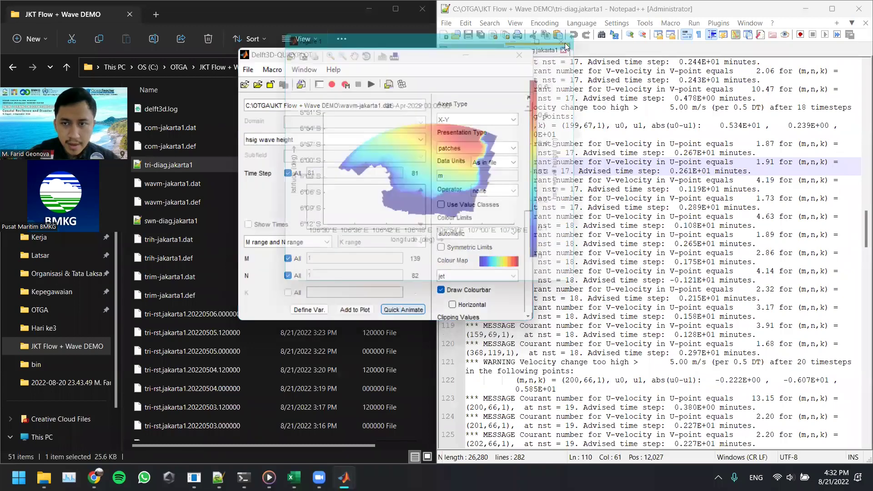
left_click(556, 34)
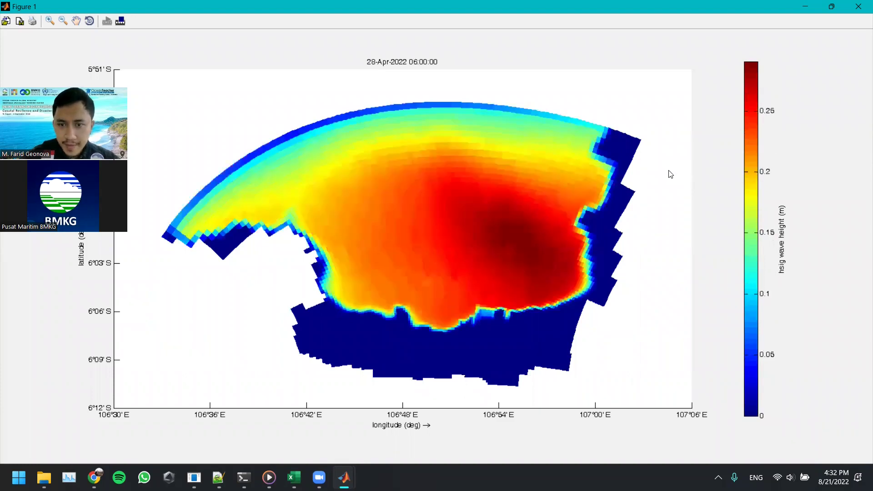
Close the wave figure and plot the water level time series at station Port_TJP.
left_click(858, 6)
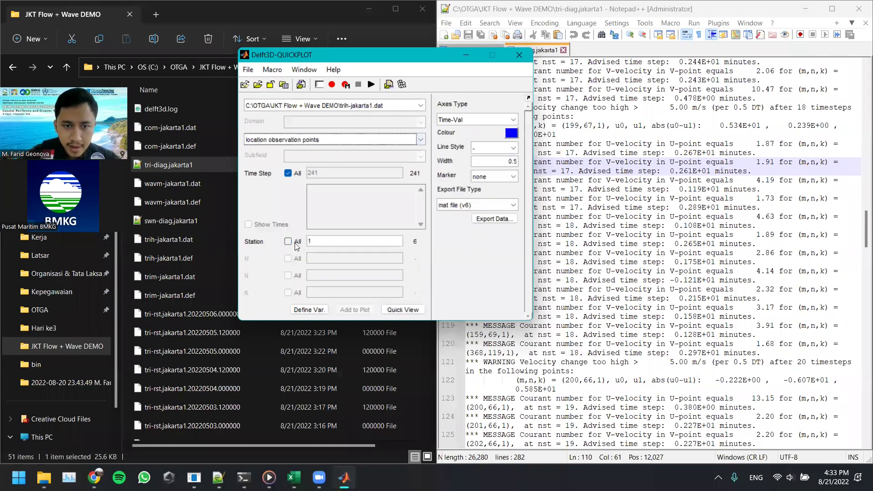
left_click(295, 242)
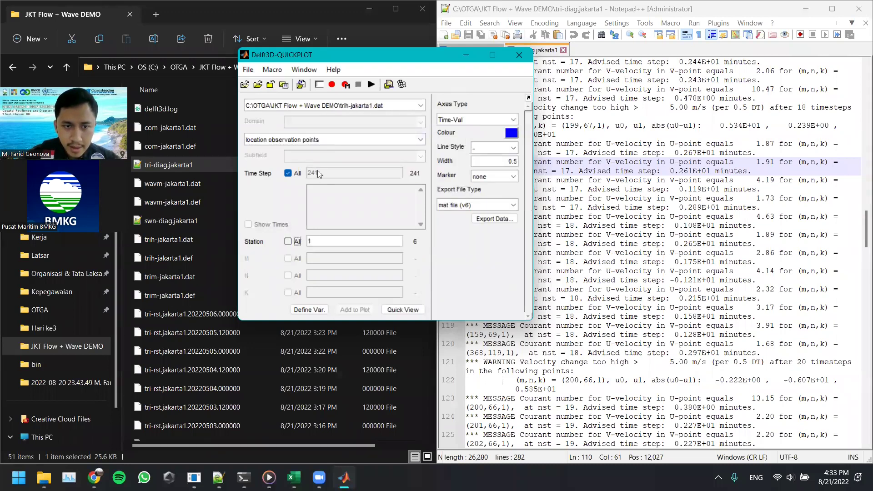
key("alt+Down")
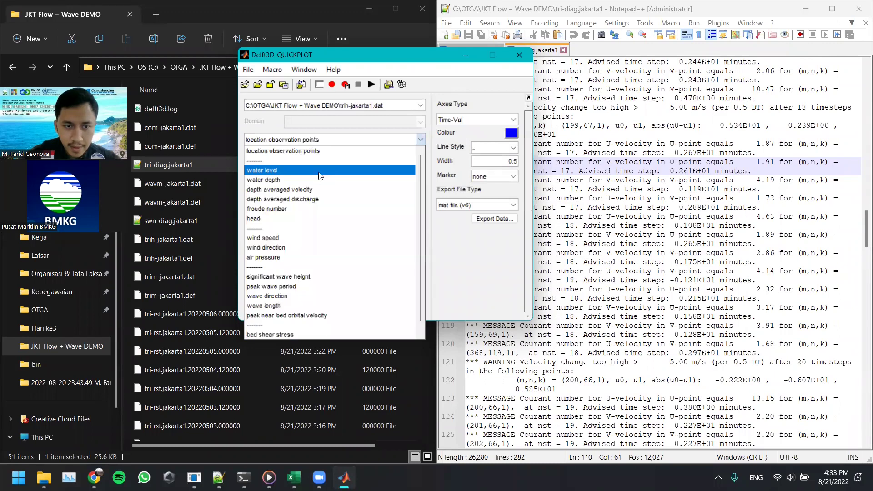
key("Return")
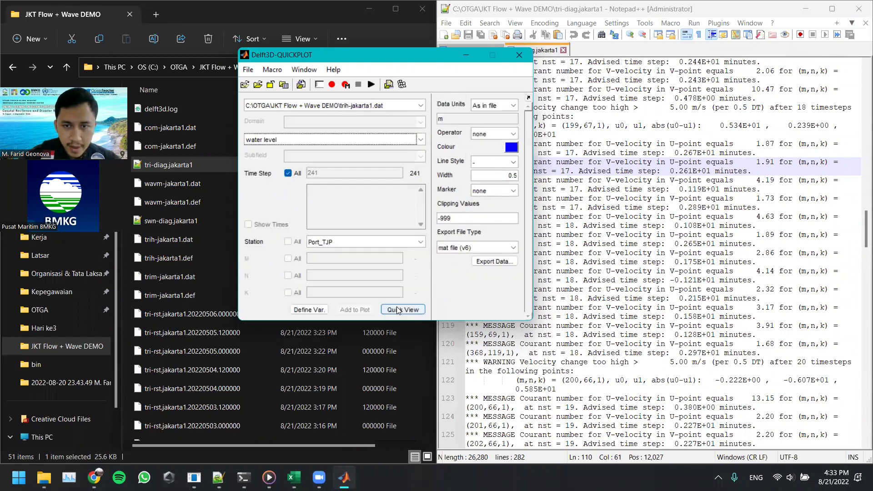
left_click(397, 311)
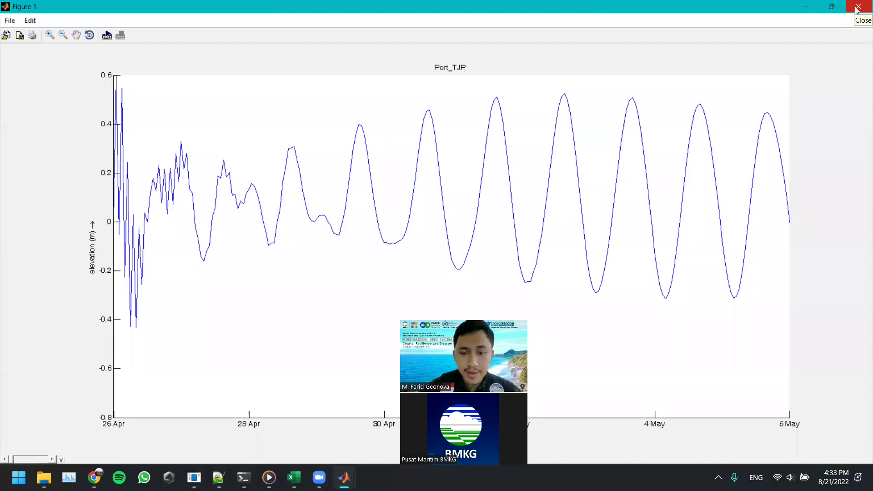
Close the time series plot and select all time steps for trim-jakarta1.dat water level.
left_click(858, 7)
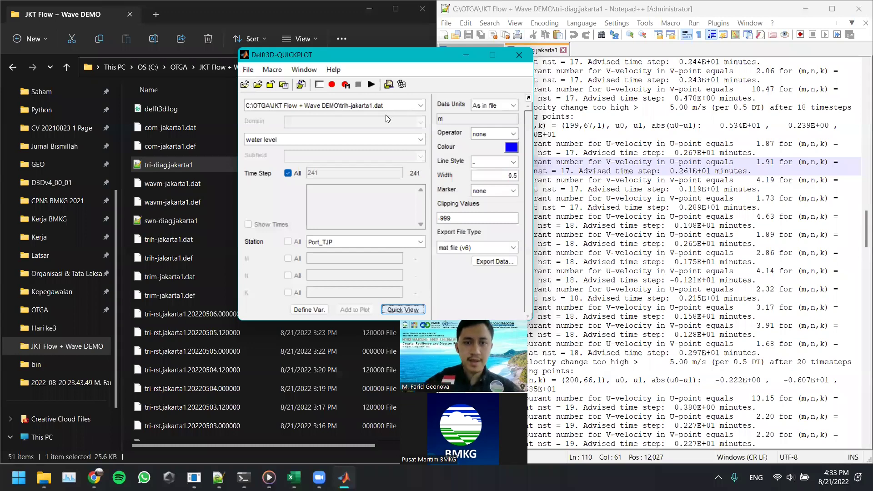
scroll(386, 108, "down", 1)
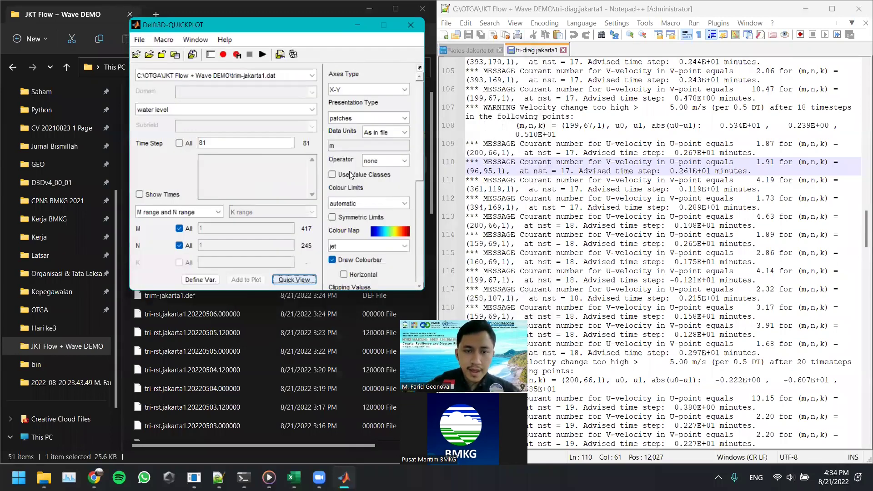
left_click(180, 143)
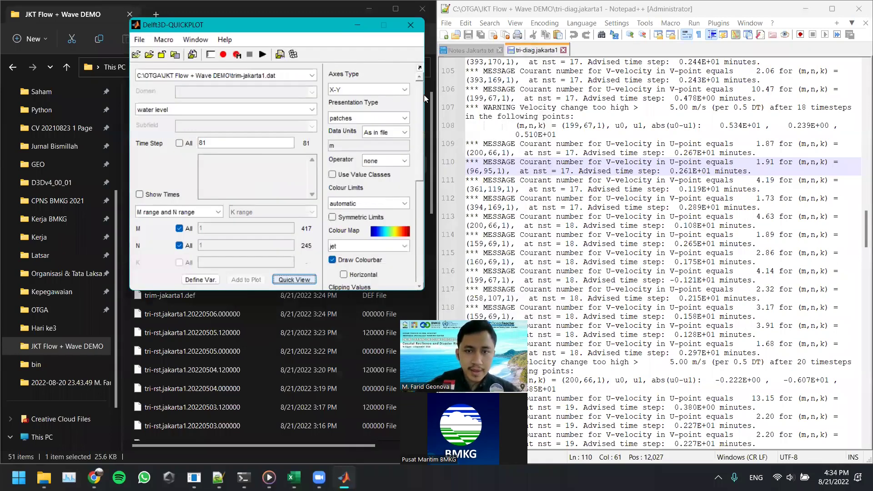
left_click(422, 234)
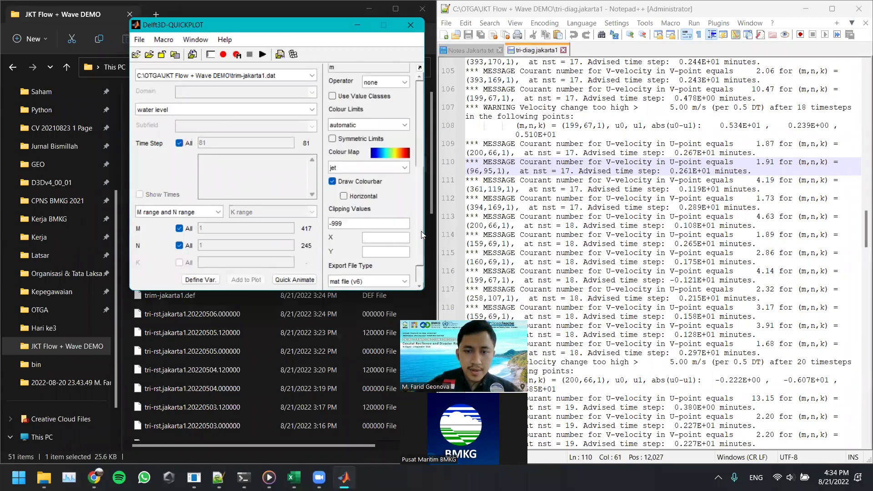
scroll(255, 150, "down", 1)
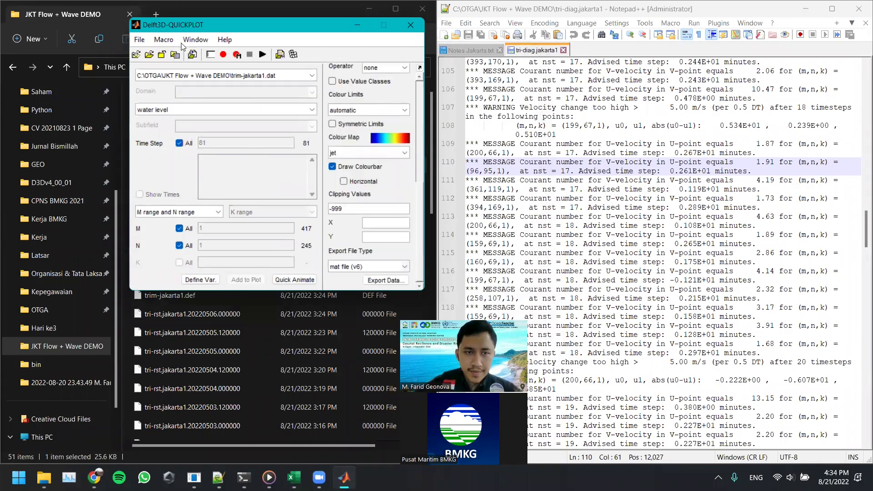
left_click(370, 280)
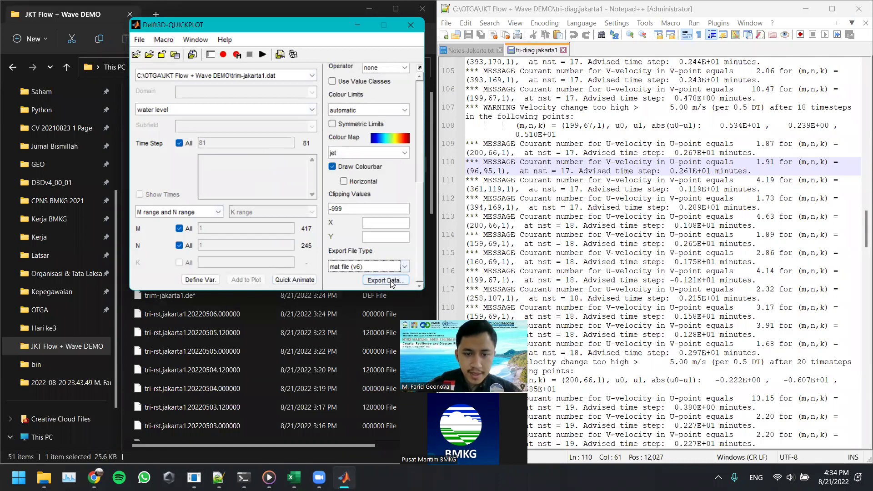
Export the water level data to 'water level.mat' in v7.3/hdf5 MAT format.
left_click(390, 280)
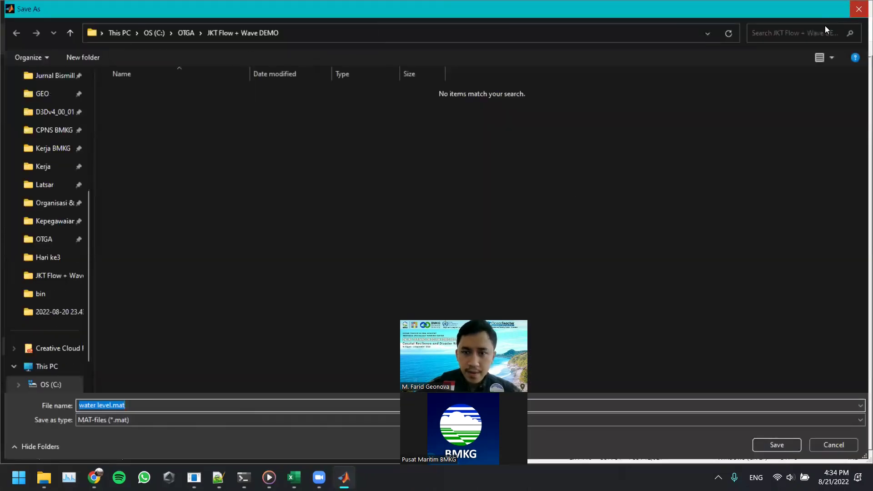
left_click(859, 9)
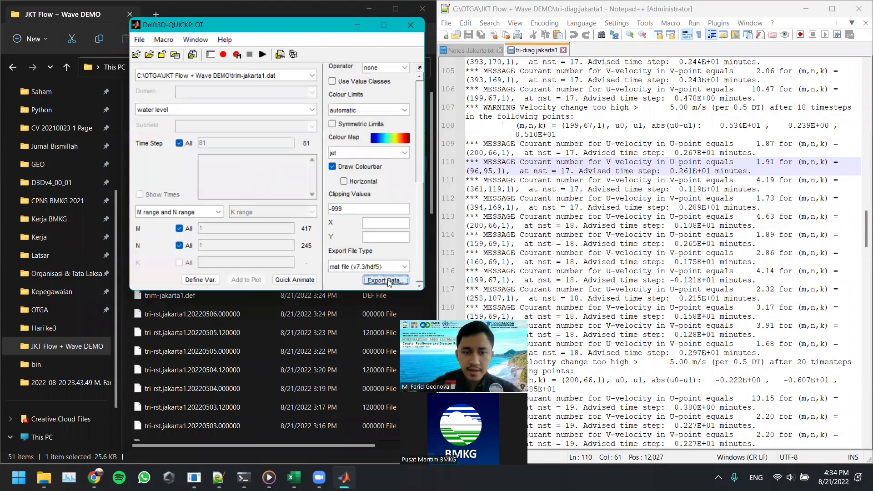
left_click(383, 280)
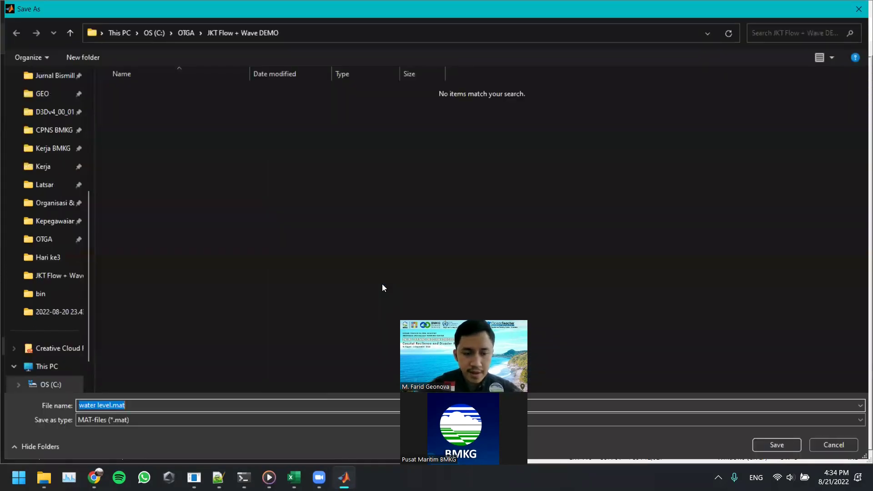
key("Return")
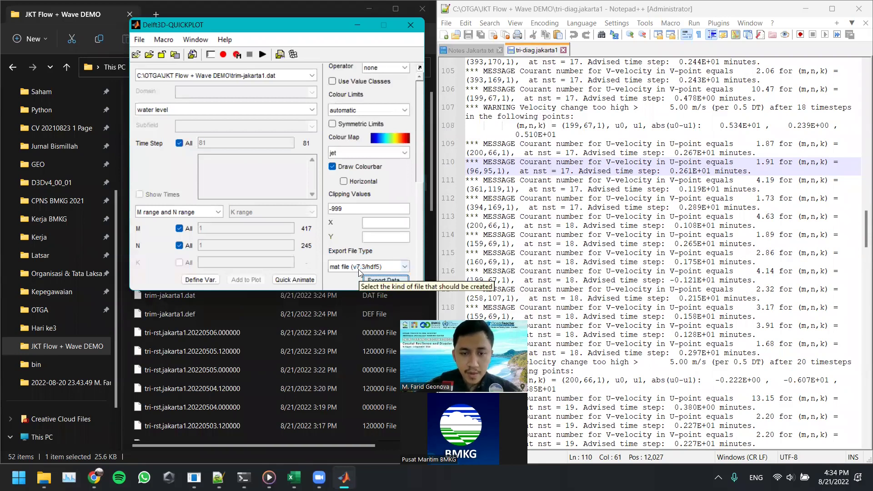
left_click(358, 270)
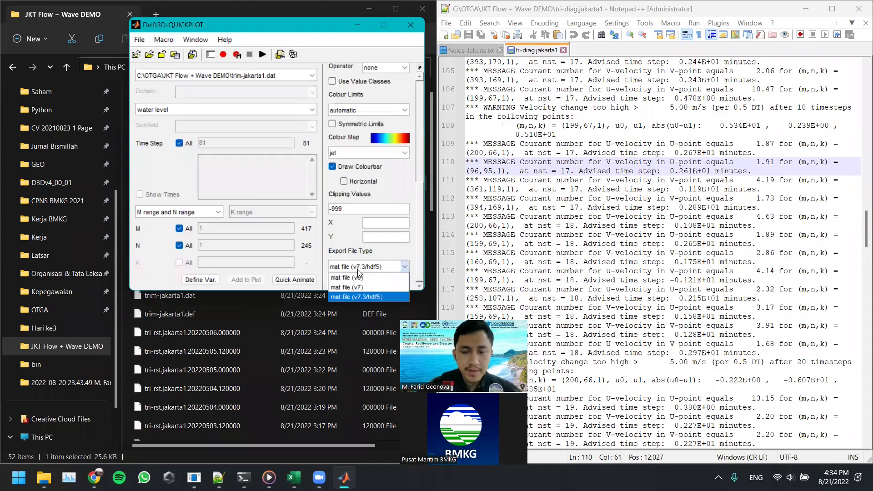
left_click(358, 271)
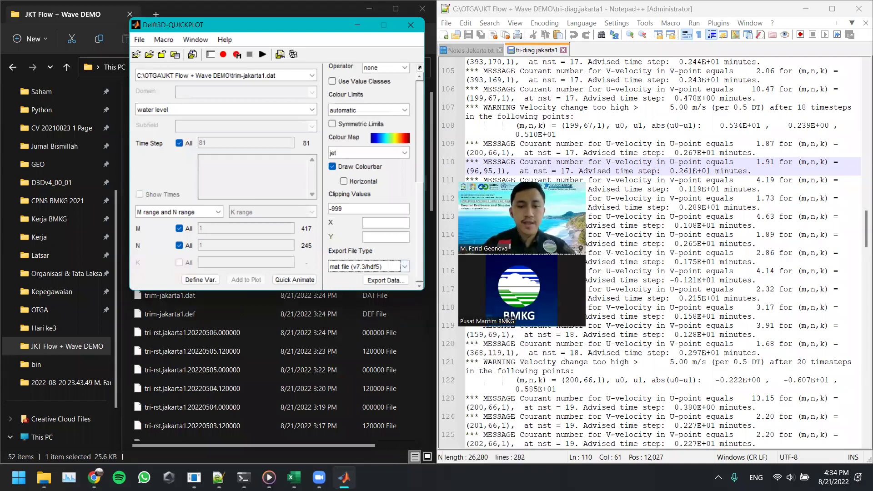
left_click(349, 392)
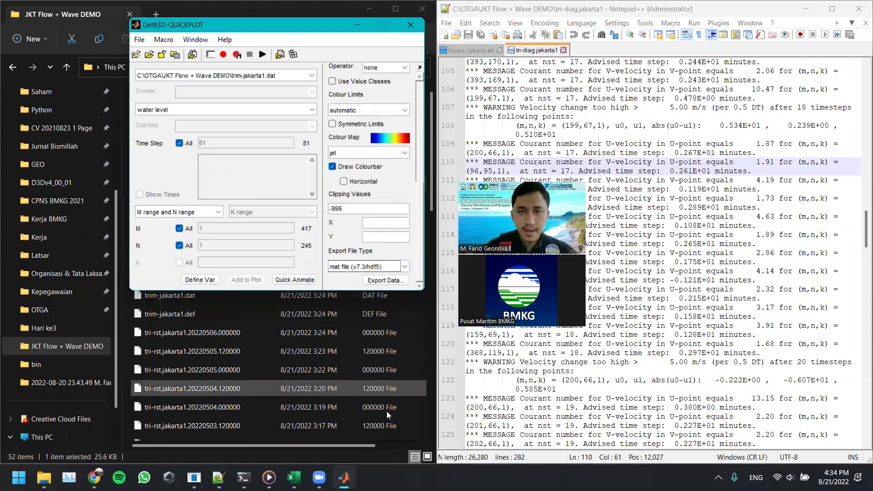